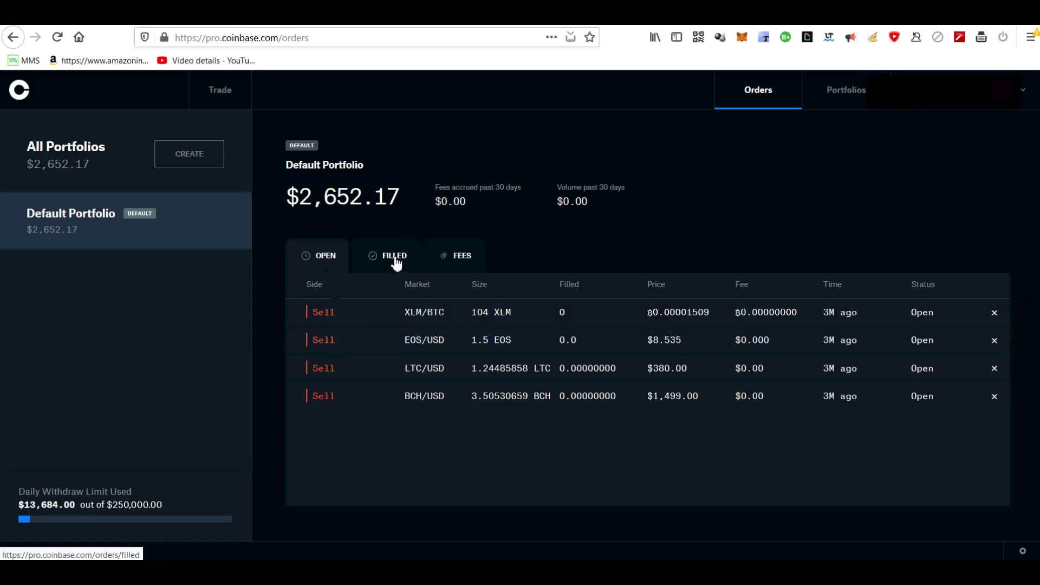
Check the 30-day trading fees summary, then view the portfolio's deposit history.
{"action": "left_click", "coordinate": [454, 257]}
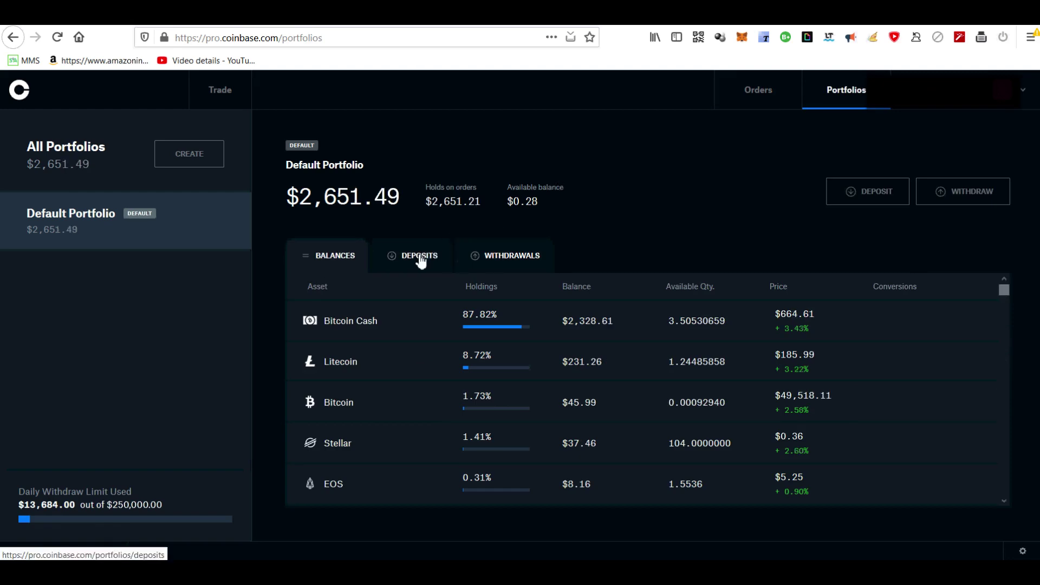
{"action": "left_click", "coordinate": [420, 257]}
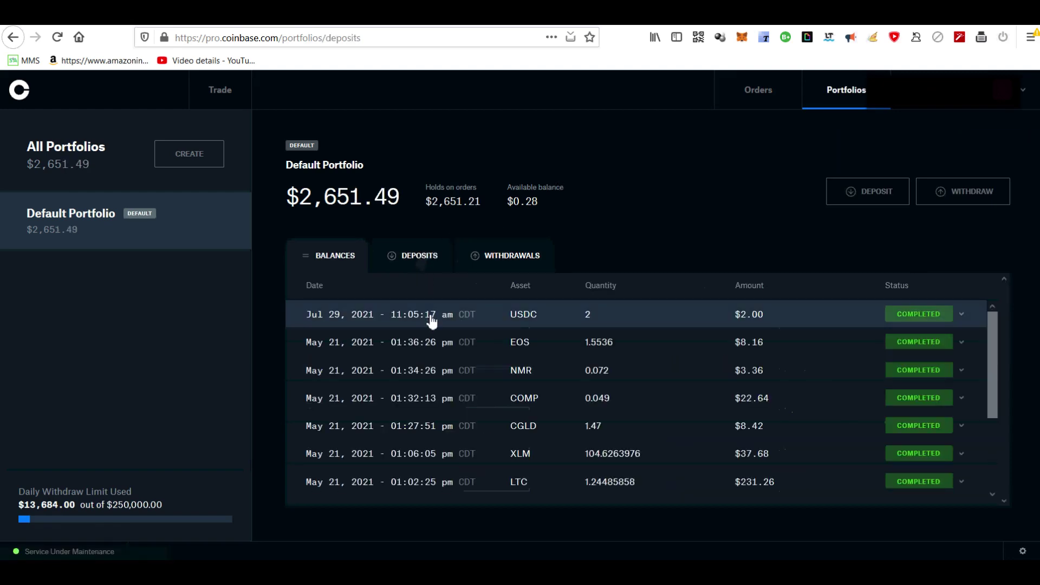
Start a BTC deposit by crypto address, read the warning, and close it.
{"action": "left_click", "coordinate": [861, 199]}
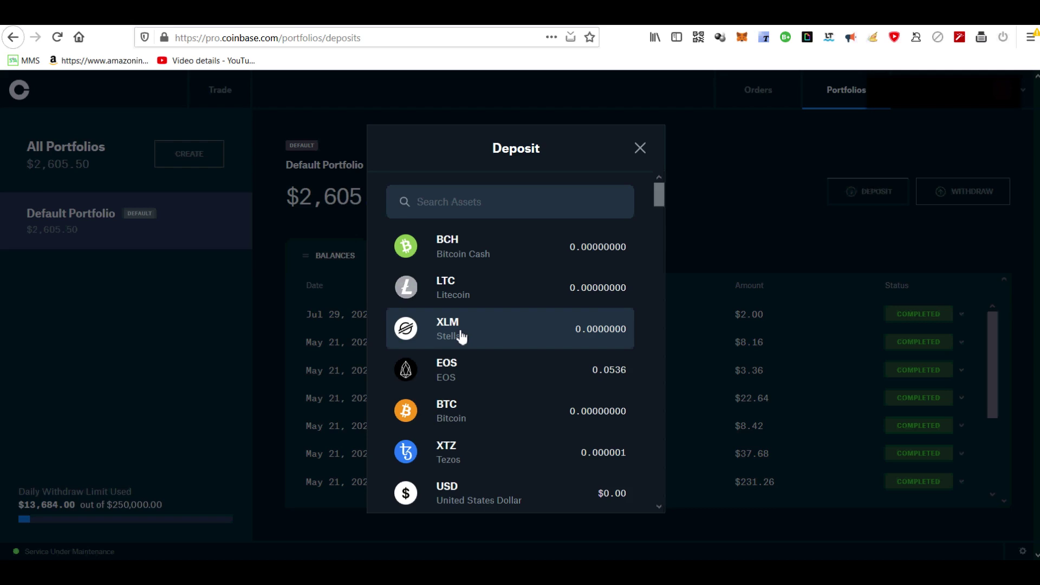
{"action": "left_click", "coordinate": [459, 408]}
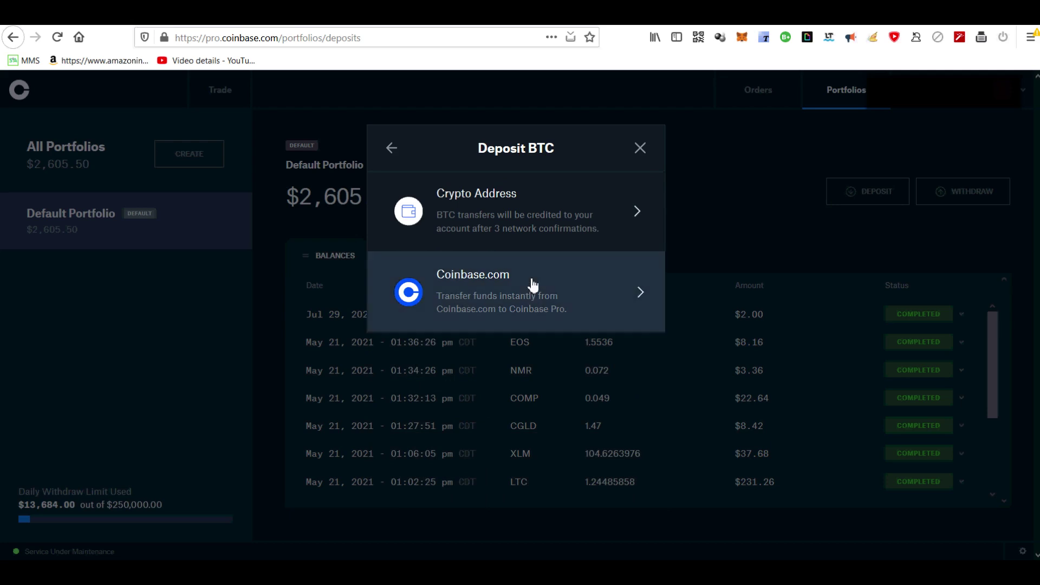
{"action": "left_click", "coordinate": [559, 240]}
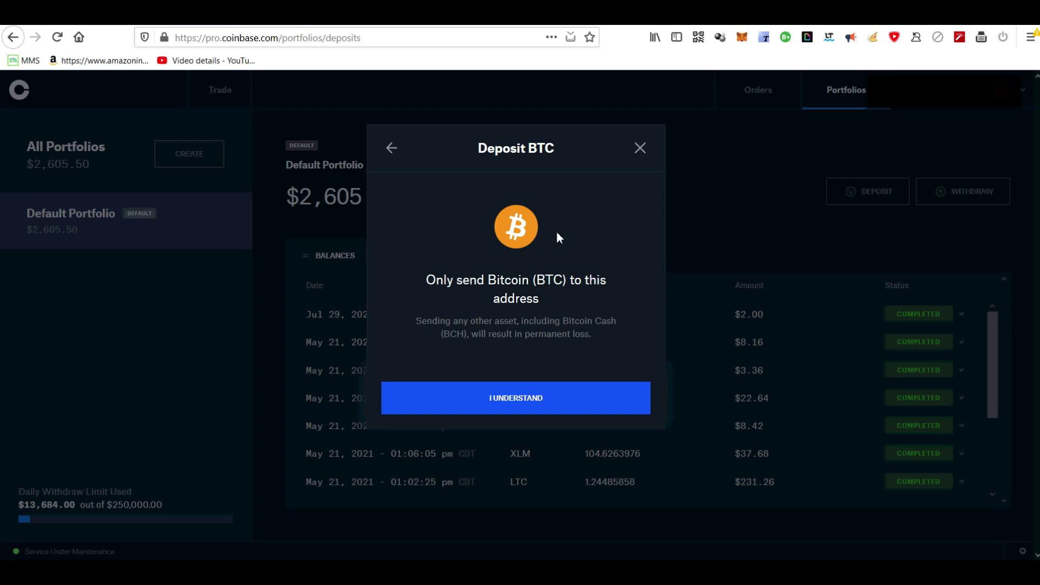
{"action": "left_click", "coordinate": [640, 148]}
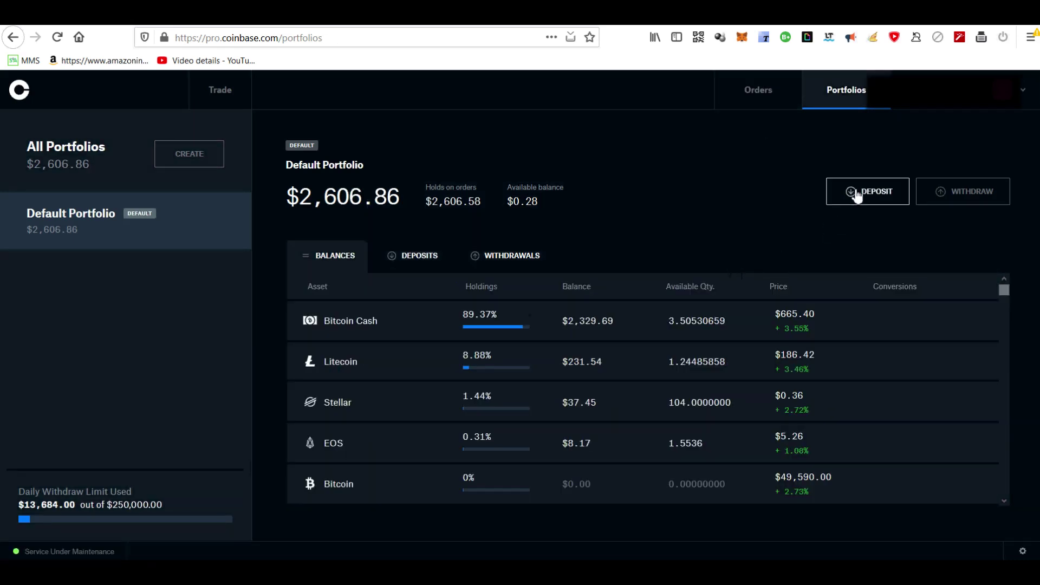
Start a new deposit with US Dollar (USD) and review the remaining daily limit.
{"action": "left_click", "coordinate": [856, 196]}
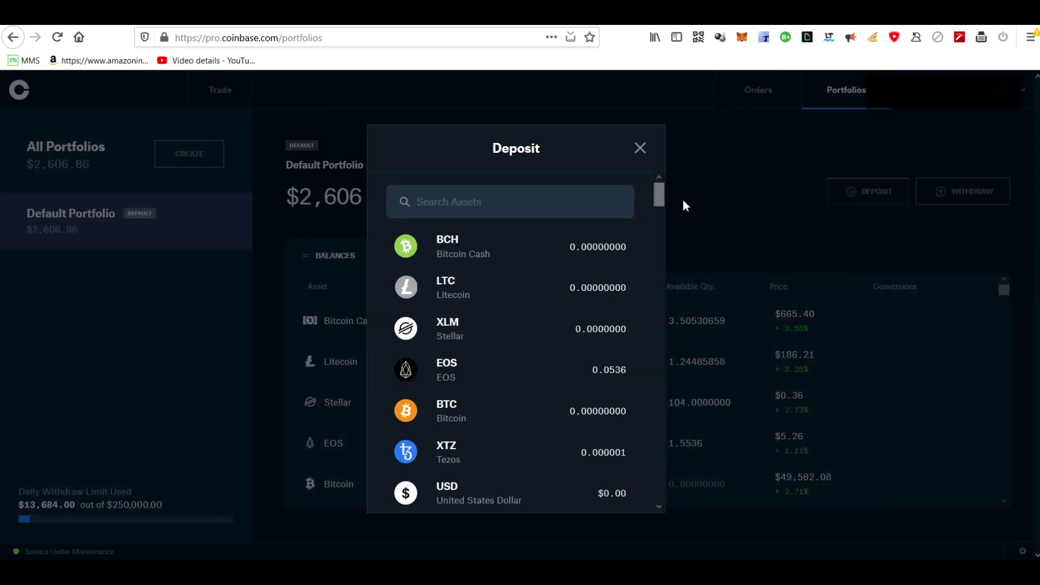
{"action": "left_click", "coordinate": [477, 499]}
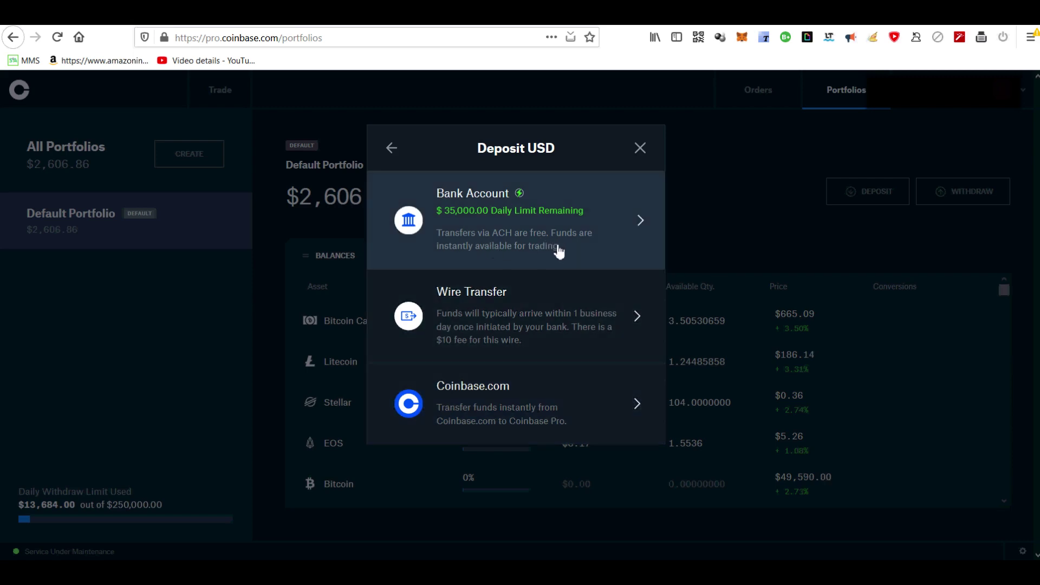
{"action": "left_click_drag", "start_coordinate": [634, 183], "coordinate": [616, 214]}
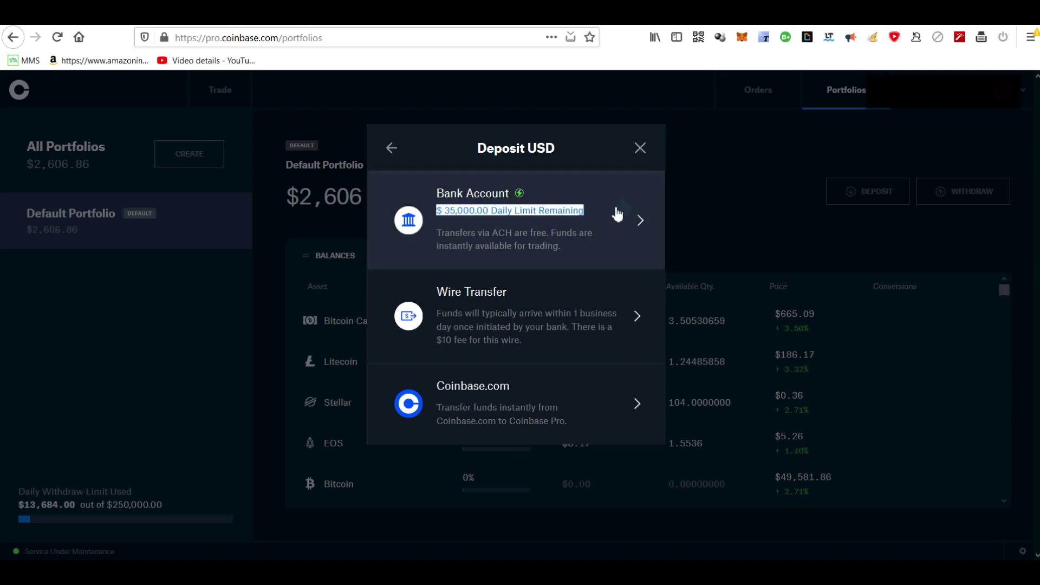
Enter a $100 bank account deposit into Default Portfolio, then close the form unsubmitted.
{"action": "left_click", "coordinate": [617, 213]}
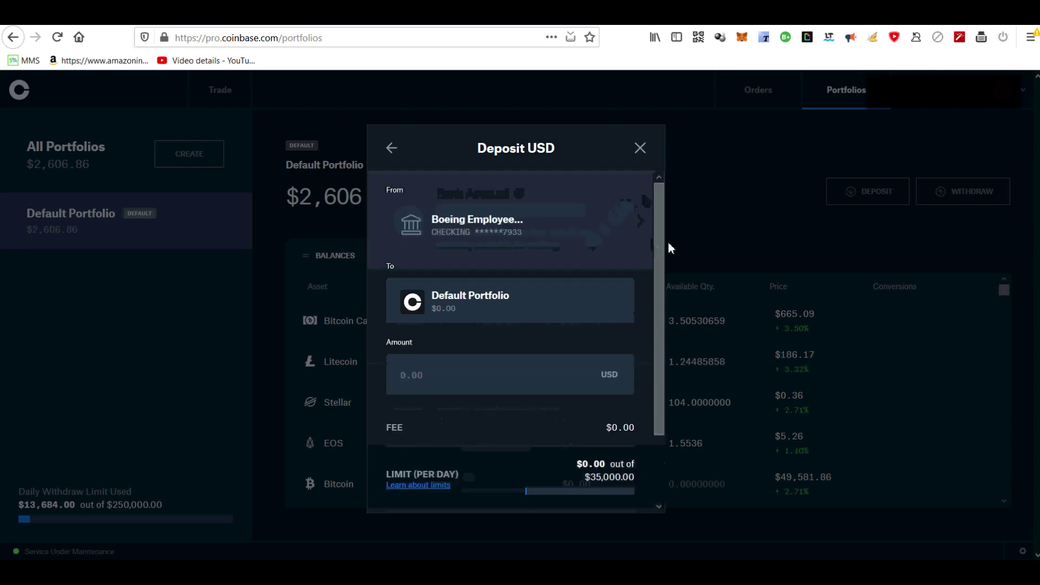
{"action": "left_click_drag", "start_coordinate": [657, 241], "coordinate": [661, 338]}
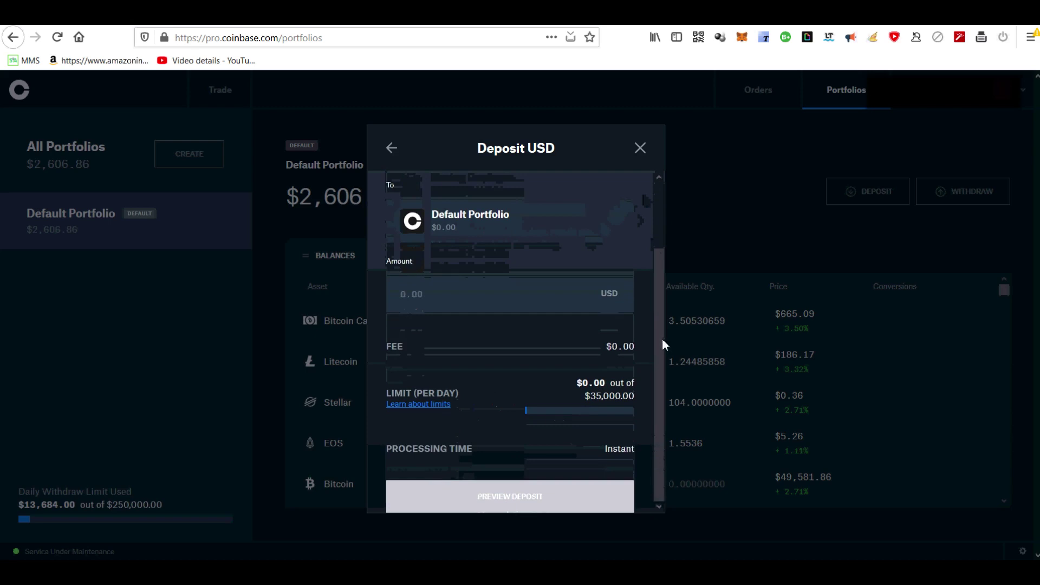
{"action": "left_click_drag", "start_coordinate": [390, 351], "coordinate": [442, 350]}
{"action": "left_click", "coordinate": [443, 296]}
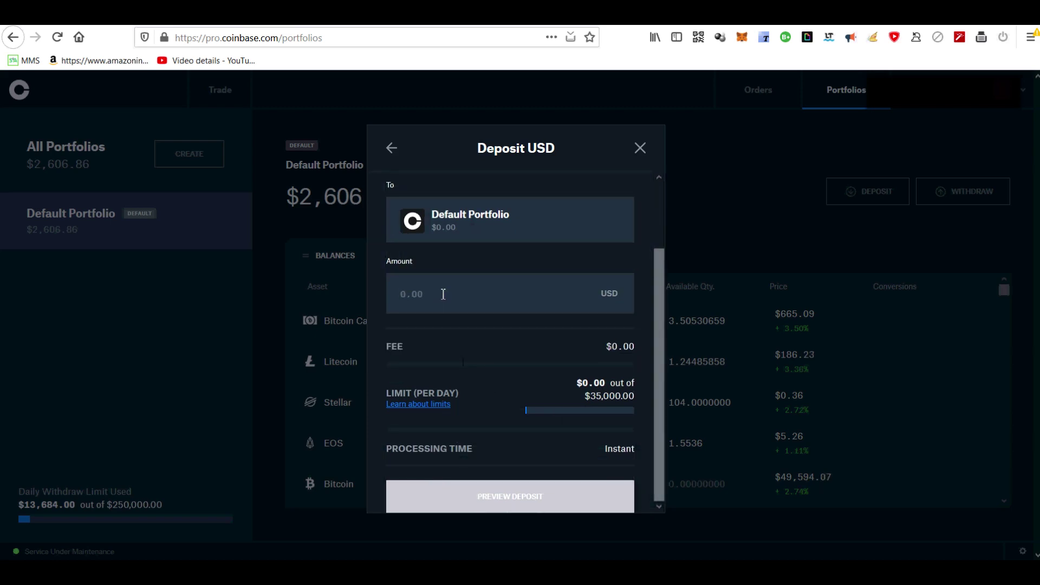
{"action": "key", "text": "Num_Lock"}
{"action": "type", "text": "1"}
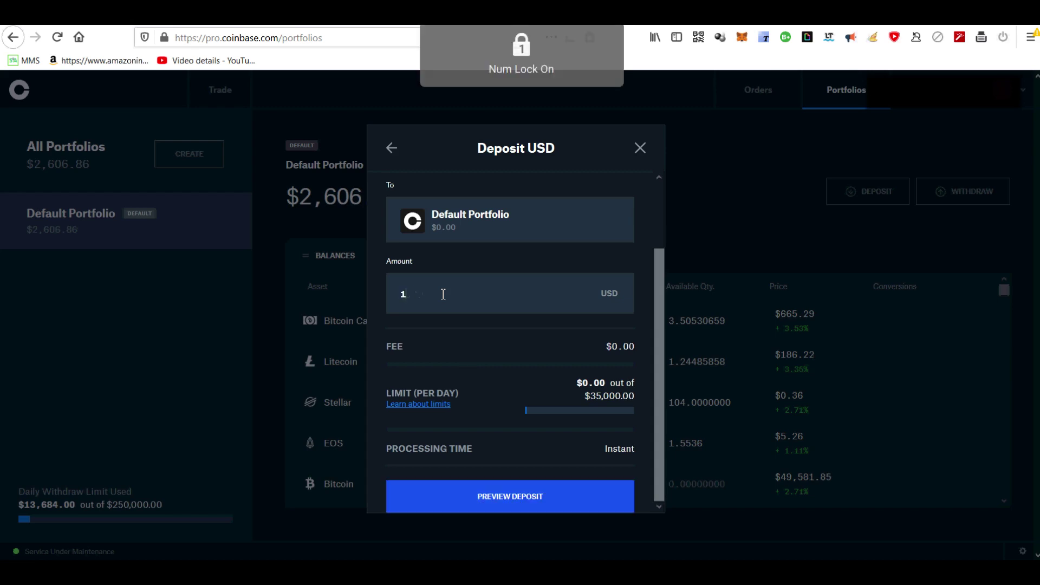
{"action": "type", "text": "00"}
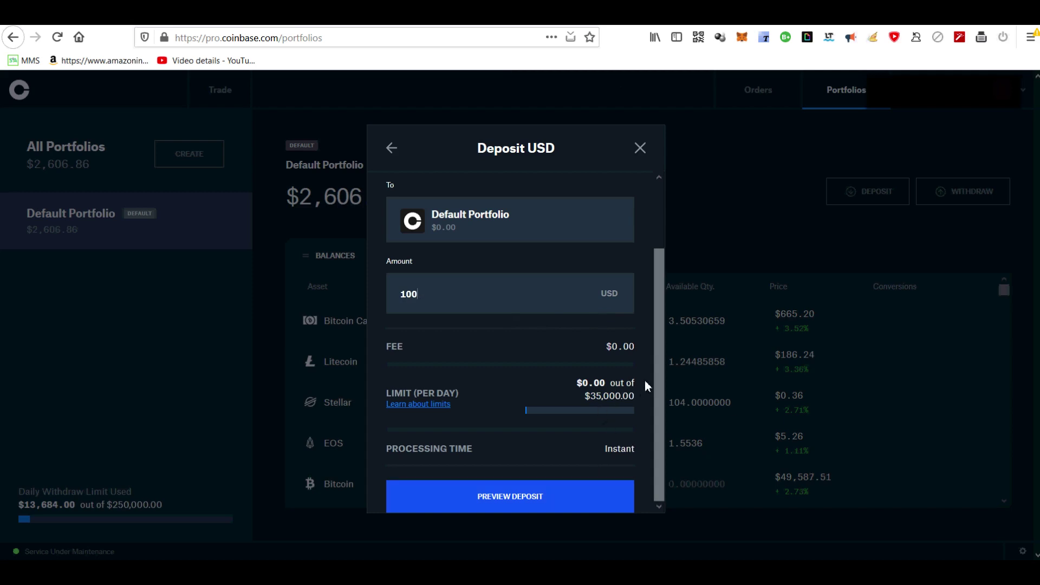
{"action": "left_click_drag", "start_coordinate": [661, 345], "coordinate": [661, 280]}
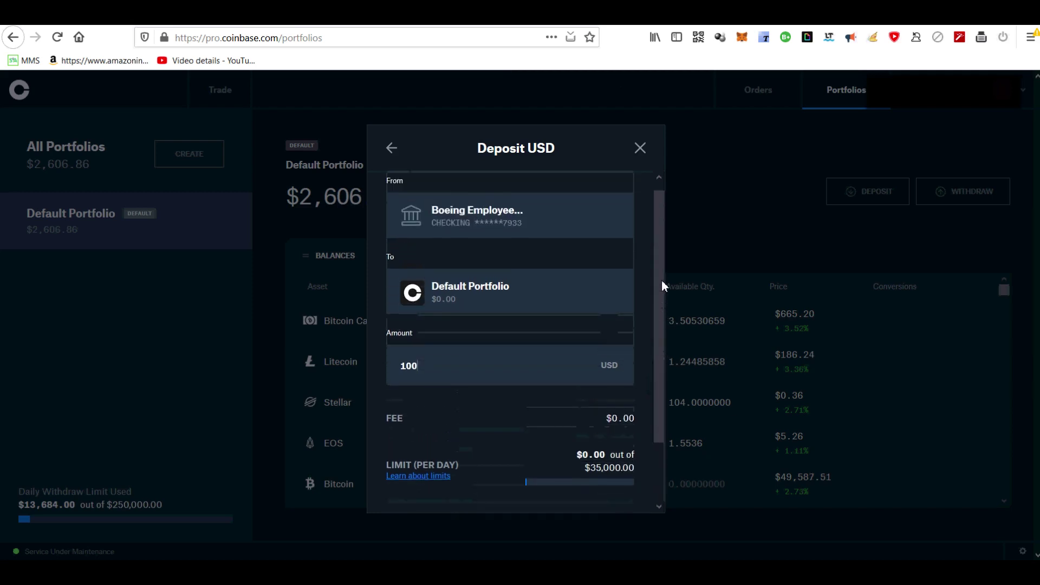
{"action": "scroll", "coordinate": [671, 357], "scroll_direction": "down", "scroll_amount": 2}
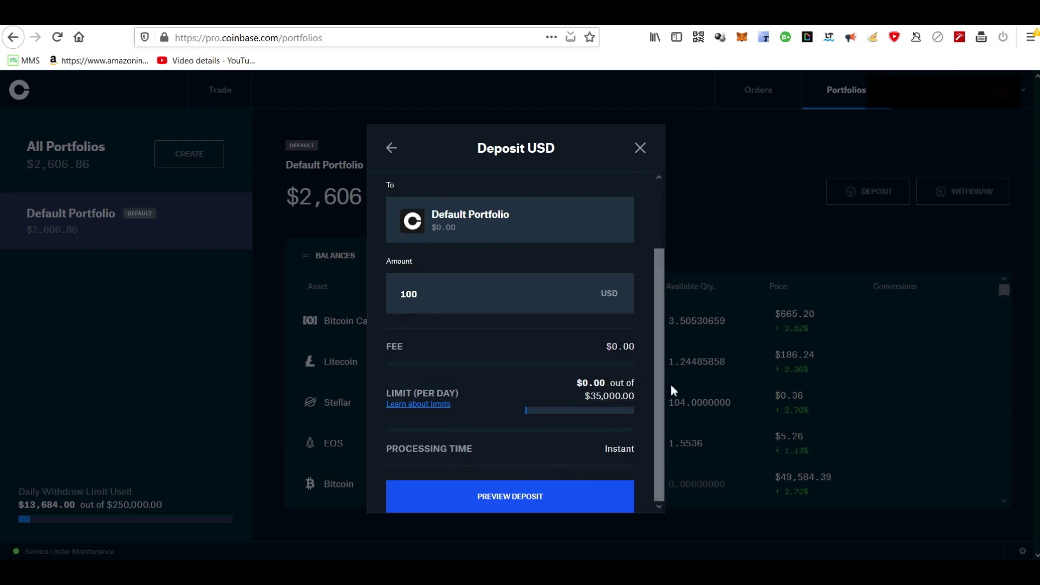
{"action": "left_click", "coordinate": [639, 151]}
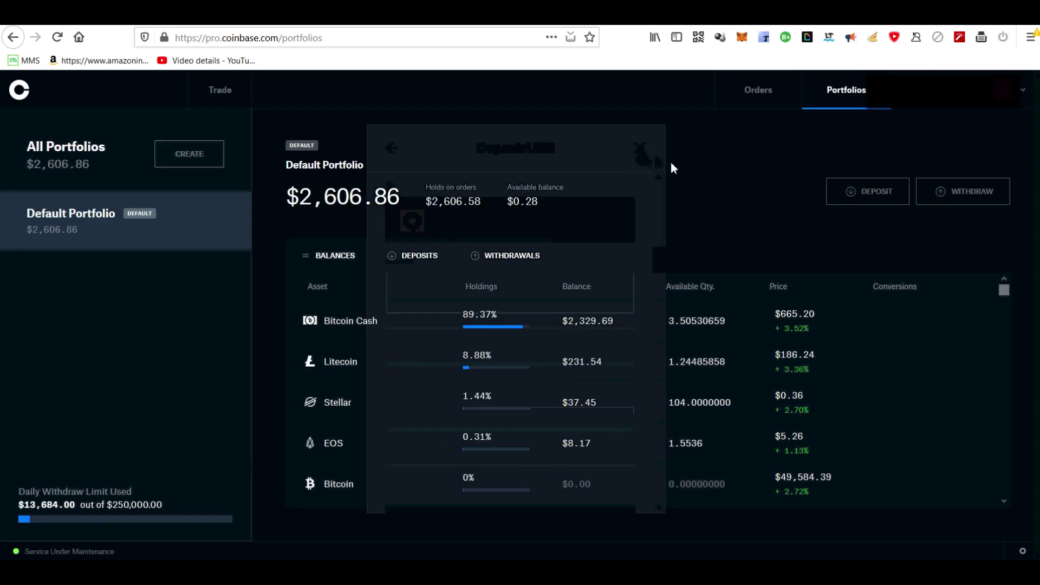
{"action": "left_click", "coordinate": [859, 199]}
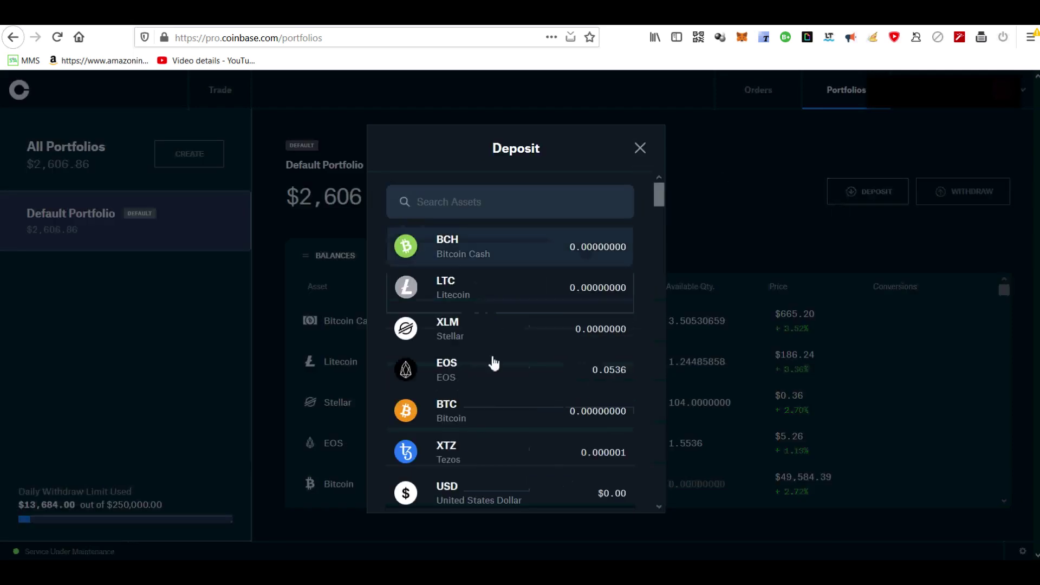
{"action": "left_click", "coordinate": [460, 415]}
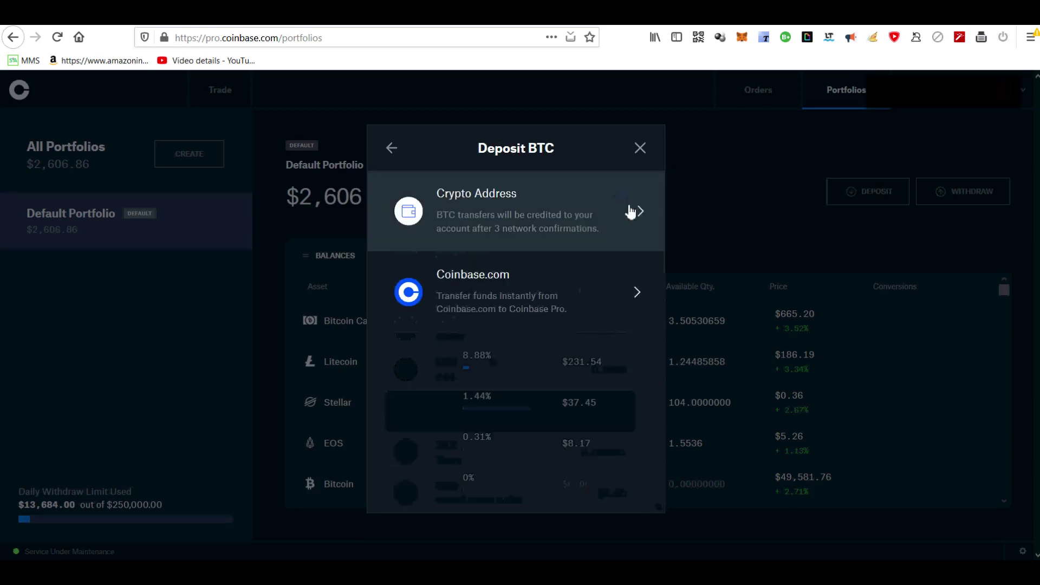
{"action": "left_click", "coordinate": [639, 151]}
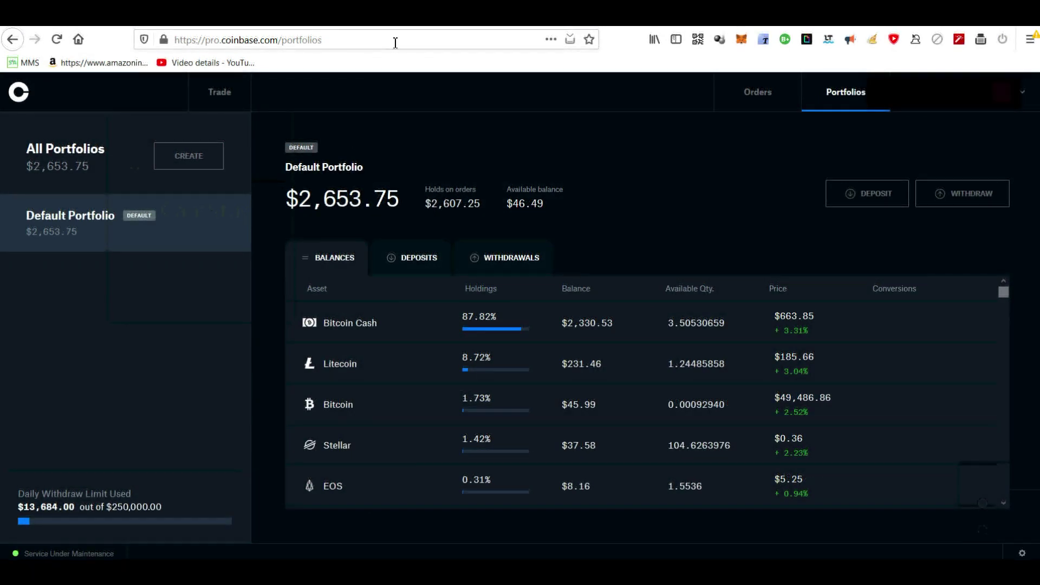
{"action": "left_click", "coordinate": [176, 39]}
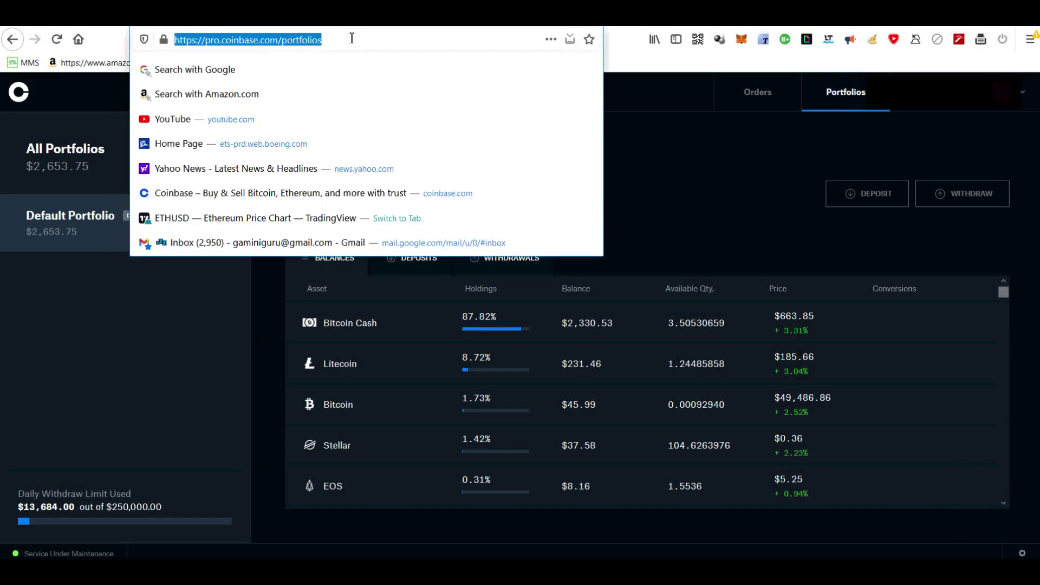
{"action": "left_click", "coordinate": [657, 104]}
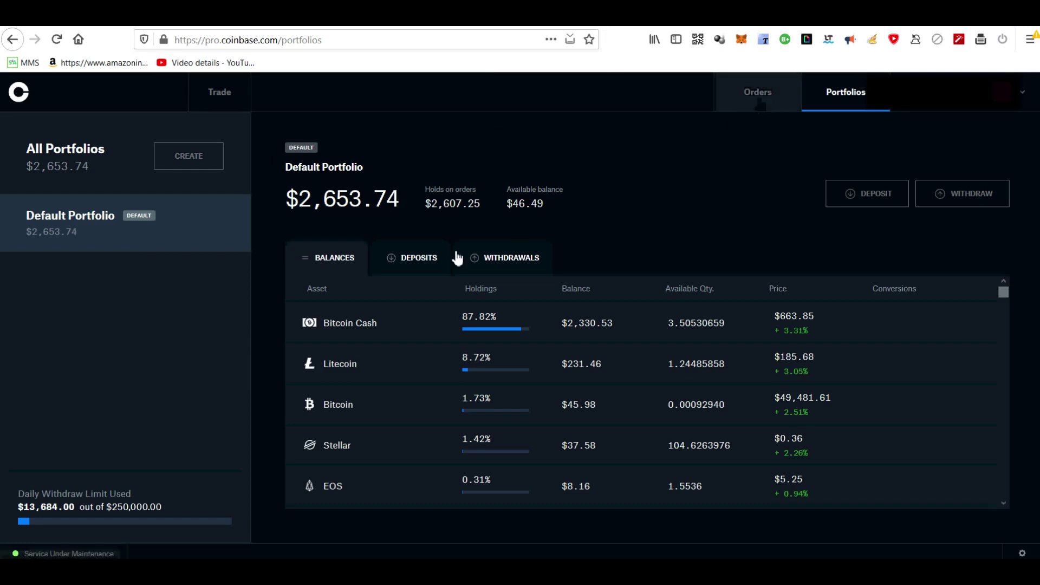
Browse the Withdrawals, Deposits and Balances tabs, ending on Withdrawals, and expand then collapse USDC.
{"action": "left_click", "coordinate": [504, 265]}
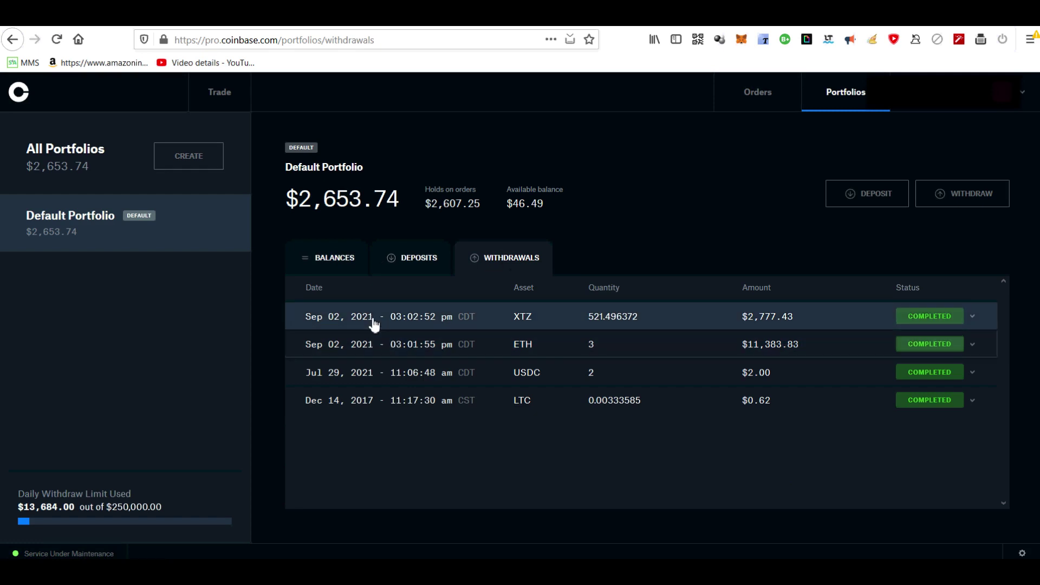
{"action": "left_click", "coordinate": [414, 260]}
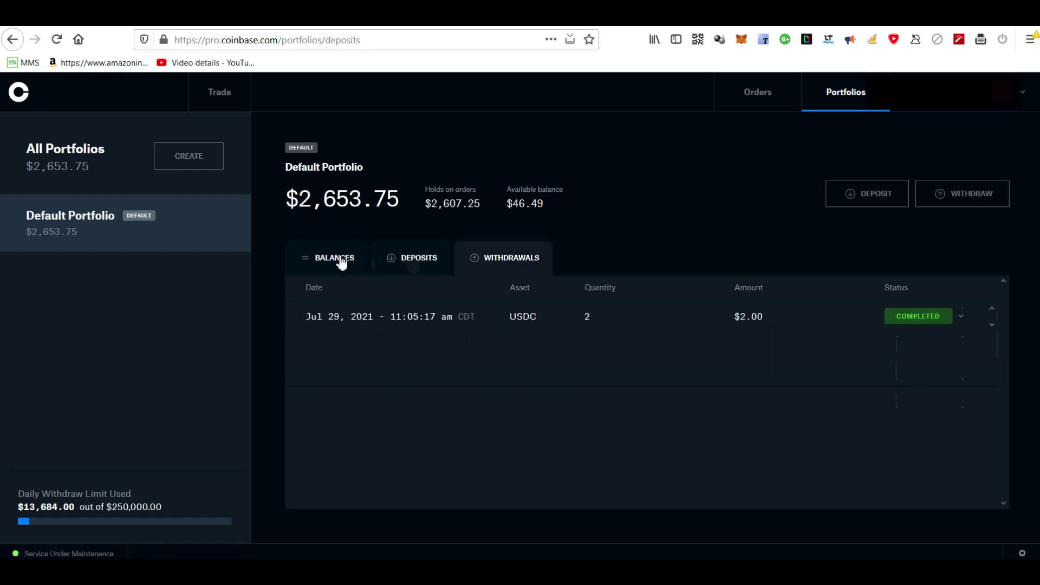
{"action": "left_click", "coordinate": [341, 263]}
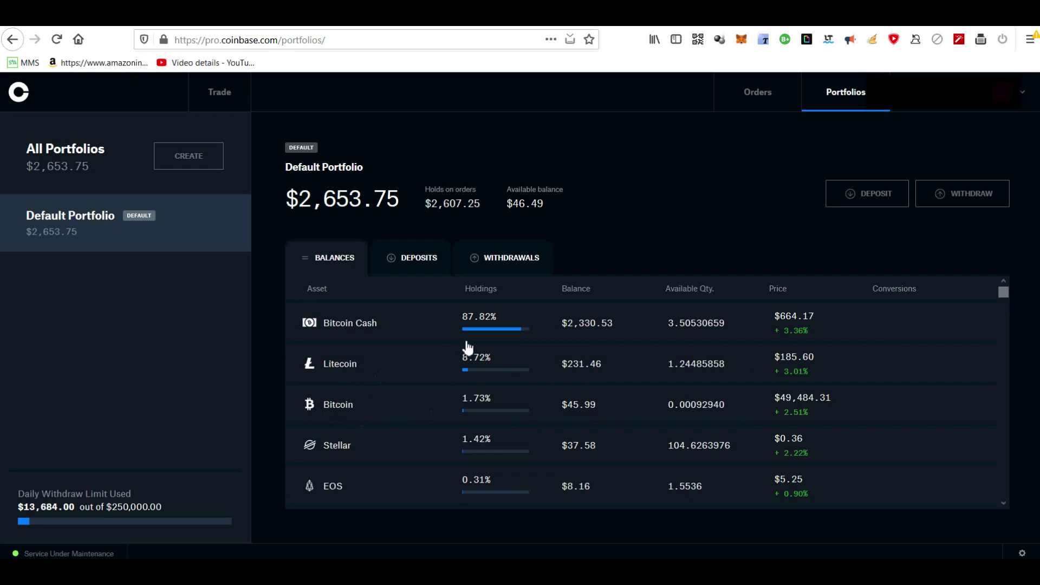
{"action": "left_click", "coordinate": [428, 270]}
{"action": "left_click", "coordinate": [502, 257]}
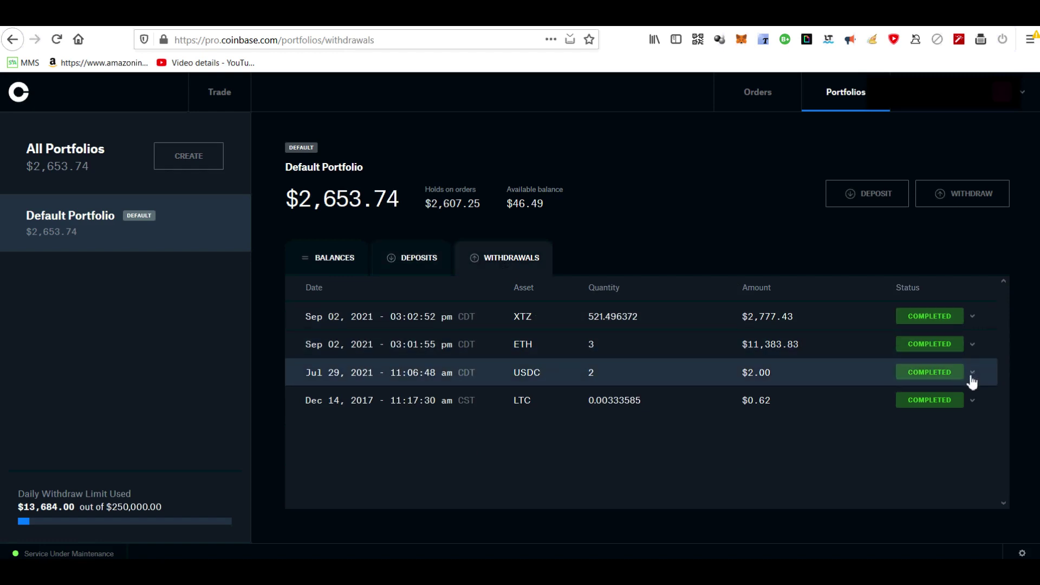
{"action": "left_click", "coordinate": [973, 375]}
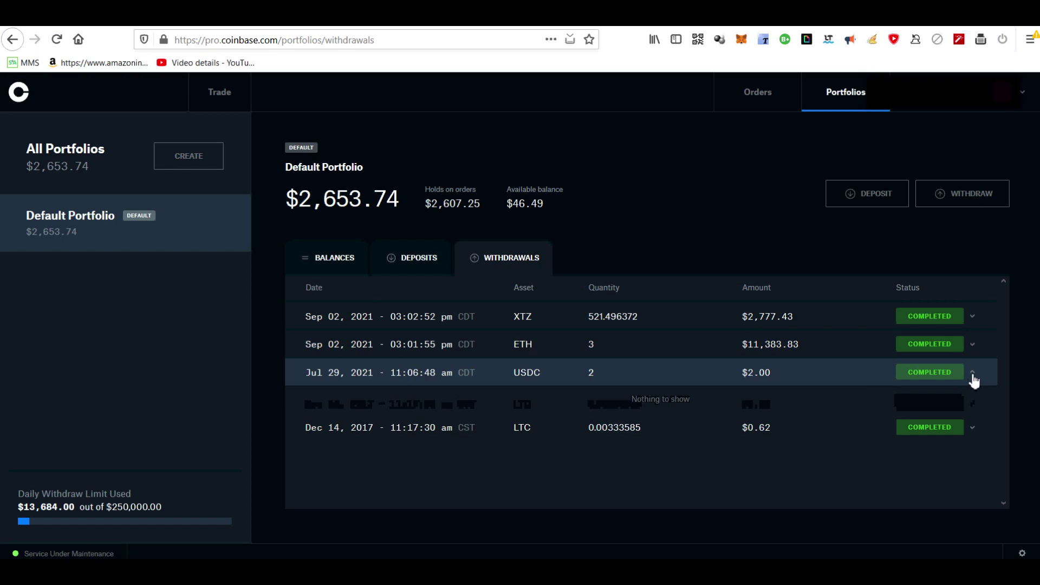
{"action": "left_click", "coordinate": [972, 379]}
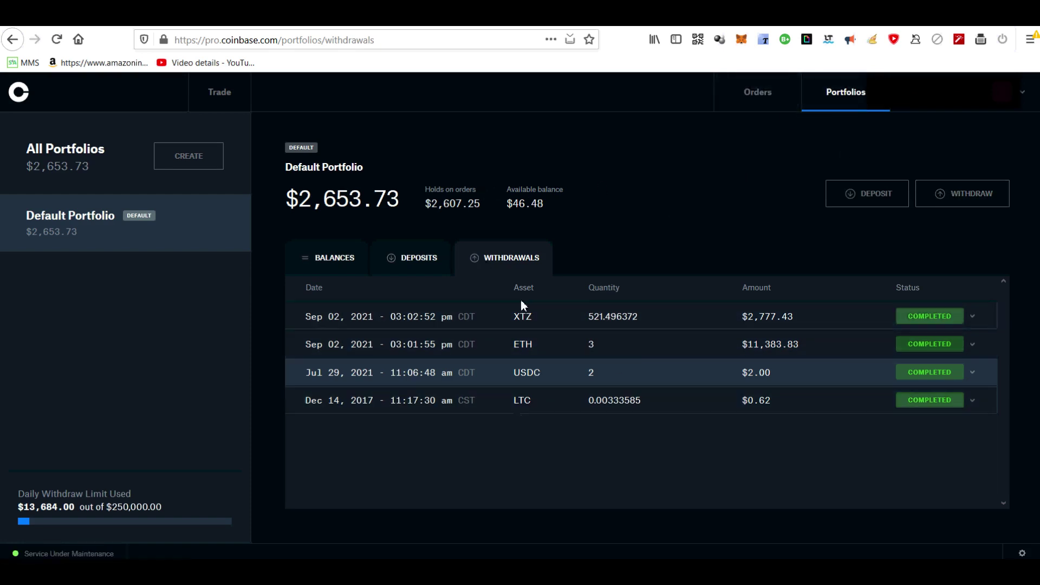
Begin a Stellar (XLM) withdrawal with Coinbase.com as the destination.
{"action": "left_click", "coordinate": [954, 198]}
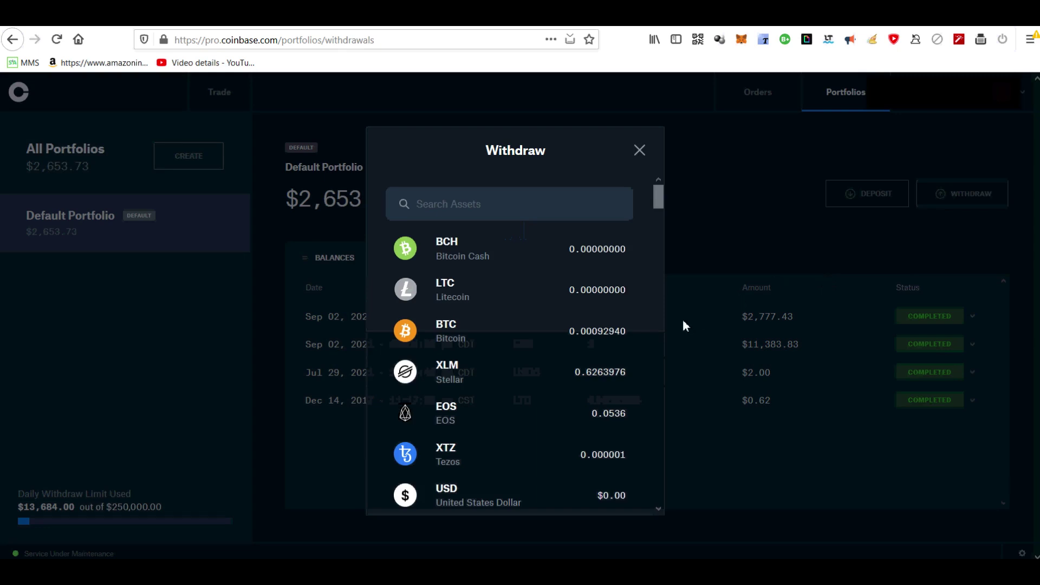
{"action": "left_click", "coordinate": [546, 379]}
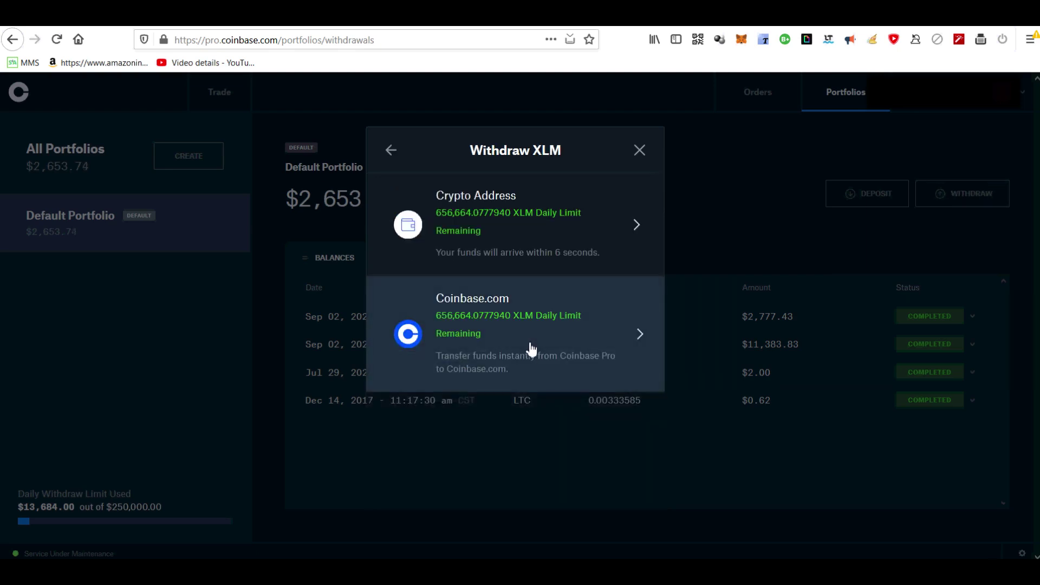
{"action": "left_click_drag", "start_coordinate": [529, 350], "coordinate": [584, 186]}
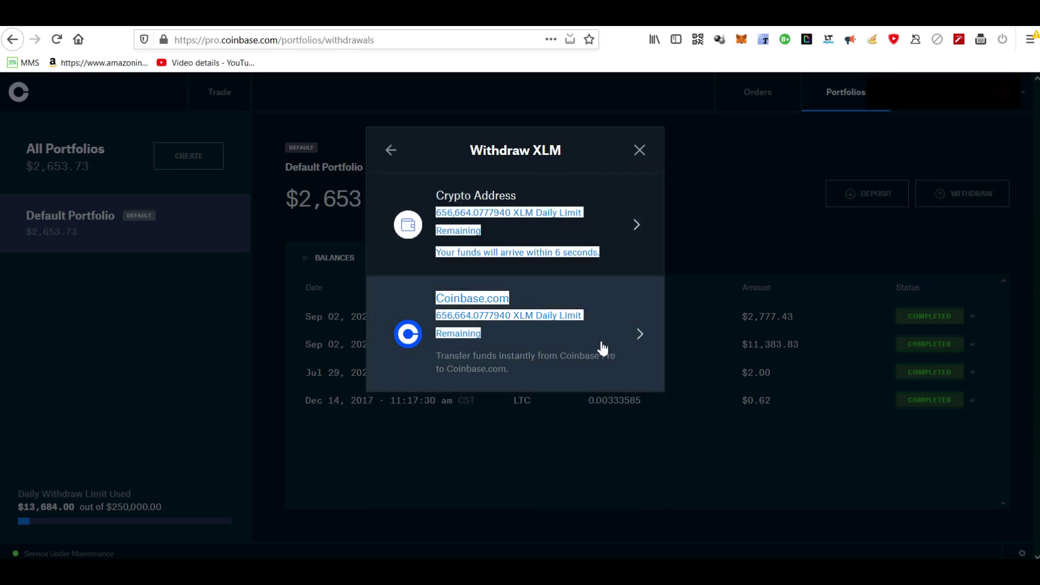
{"action": "left_click", "coordinate": [620, 318]}
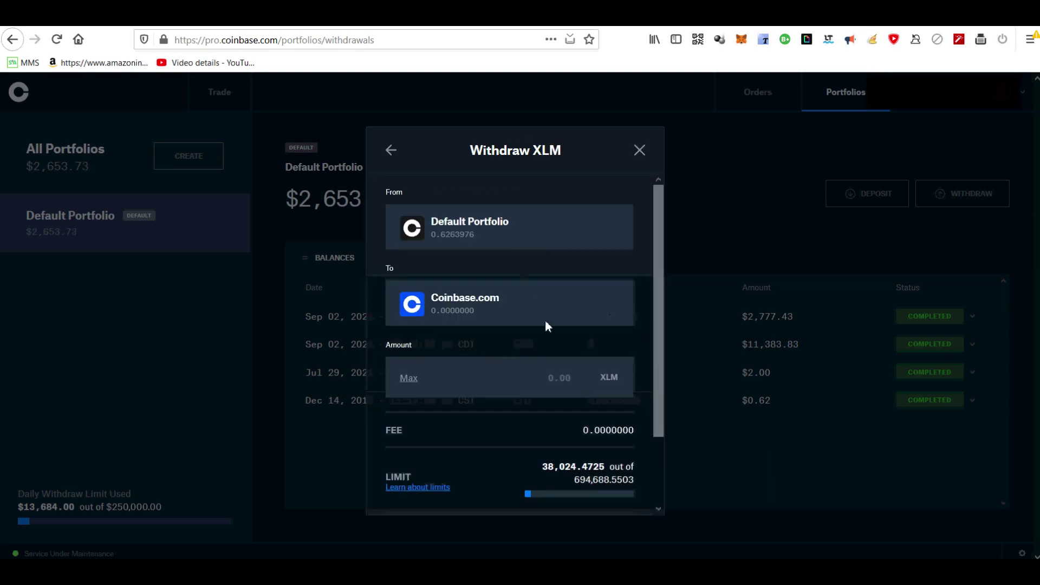
{"action": "left_click_drag", "start_coordinate": [663, 306], "coordinate": [660, 354]}
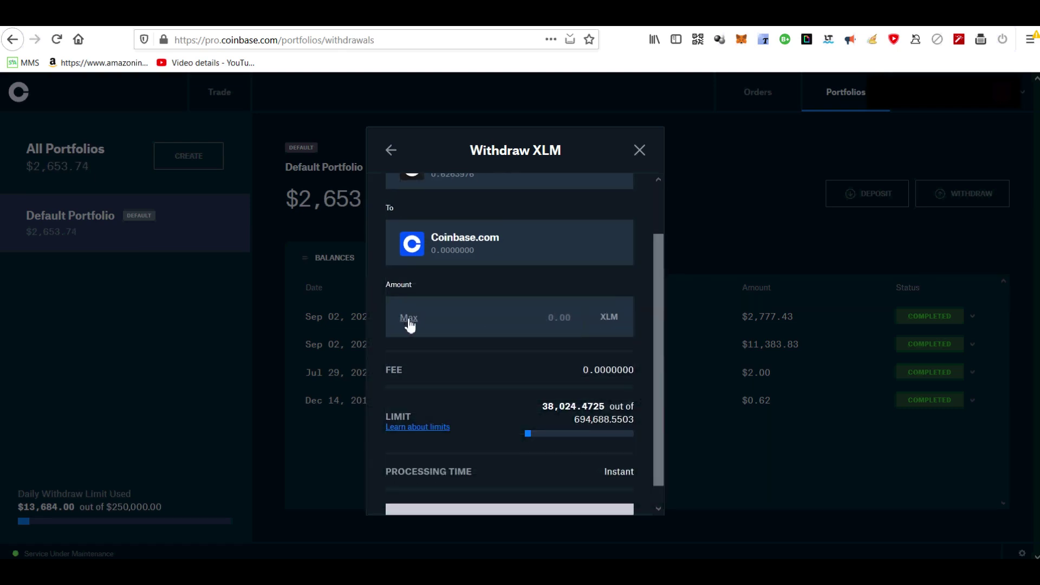
Use Max to withdraw the full 0.6263976 XLM, reviewing processing time and fee.
{"action": "left_click", "coordinate": [409, 319]}
{"action": "mouse_move", "coordinate": [657, 306]}
{"action": "left_mouse_down"}
{"action": "mouse_move", "coordinate": [658, 356]}
{"action": "mouse_move", "coordinate": [657, 269]}
{"action": "mouse_move", "coordinate": [667, 366]}
{"action": "left_mouse_up"}
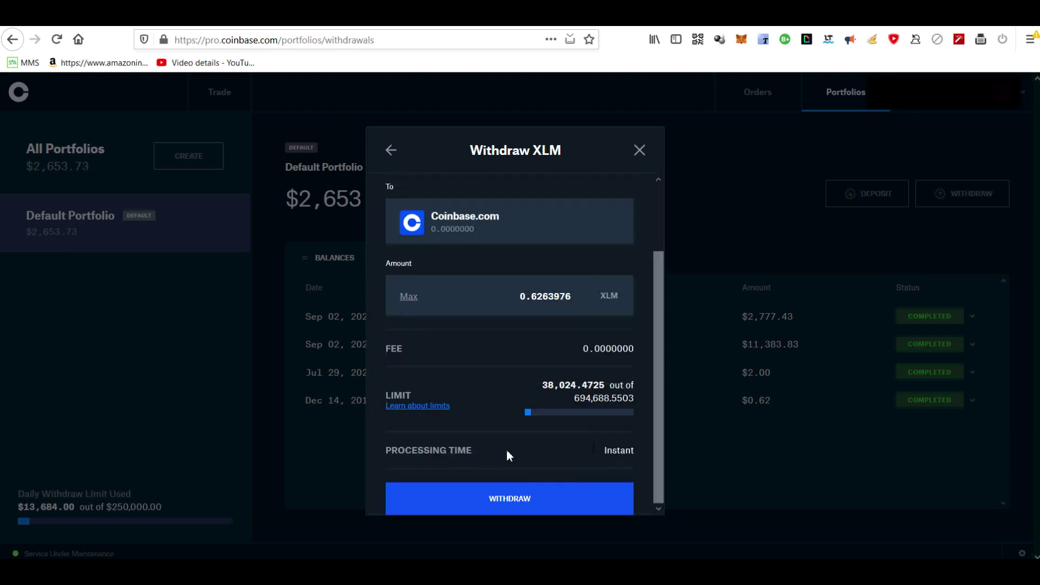
{"action": "left_click_drag", "start_coordinate": [403, 455], "coordinate": [633, 450]}
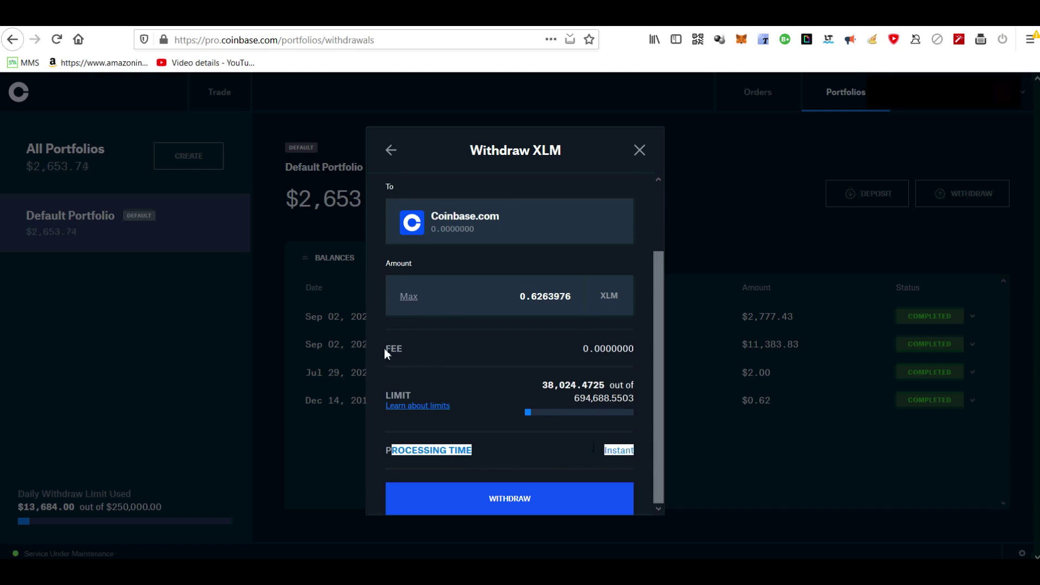
{"action": "left_click_drag", "start_coordinate": [384, 349], "coordinate": [637, 349]}
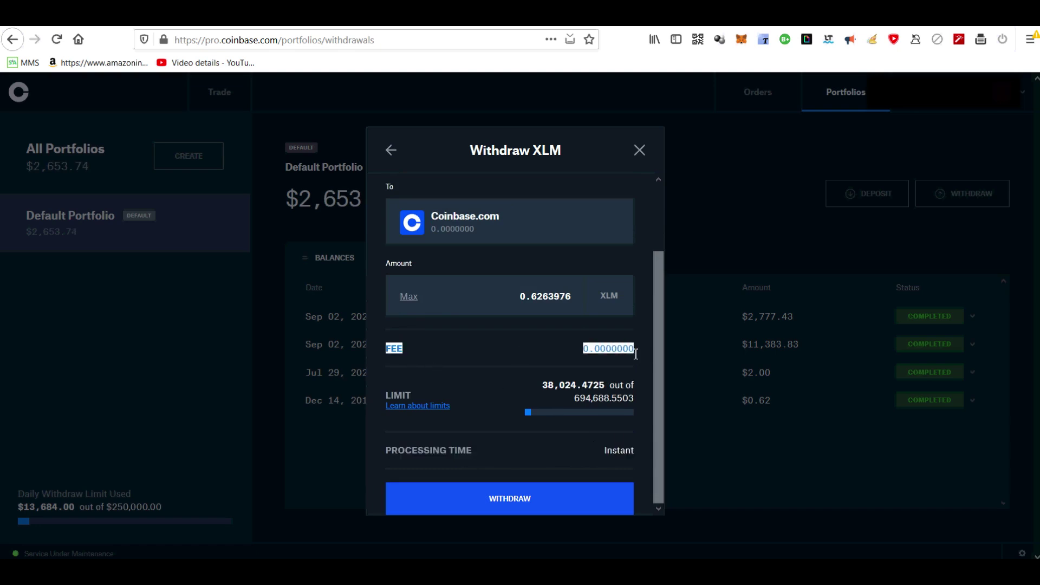
Submit the 0.6263976 XLM withdrawal, dismiss the Outlook notification, and close the confirmation.
{"action": "left_click", "coordinate": [591, 500]}
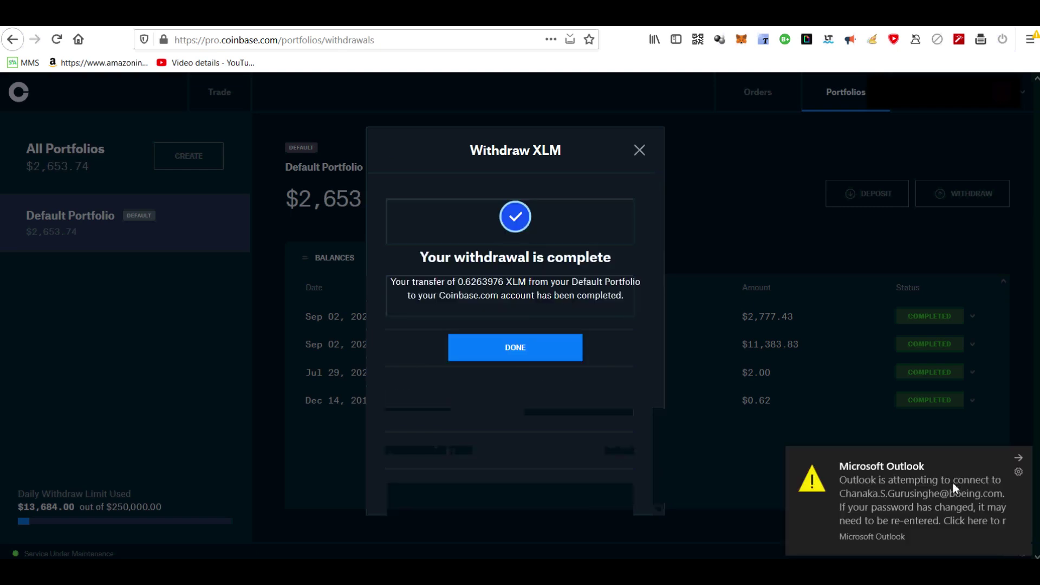
{"action": "left_click", "coordinate": [1022, 465]}
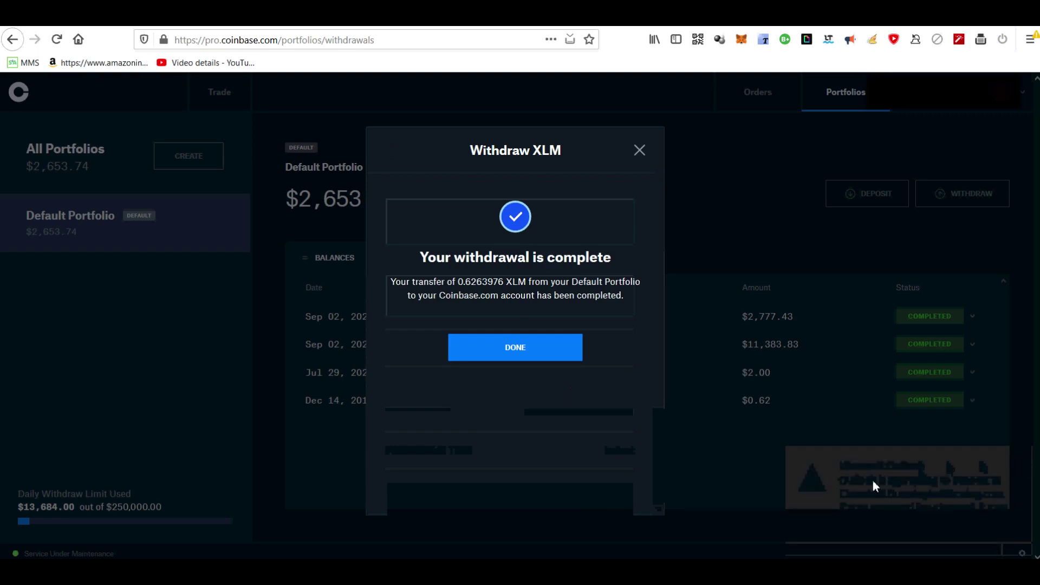
{"action": "left_click", "coordinate": [549, 350]}
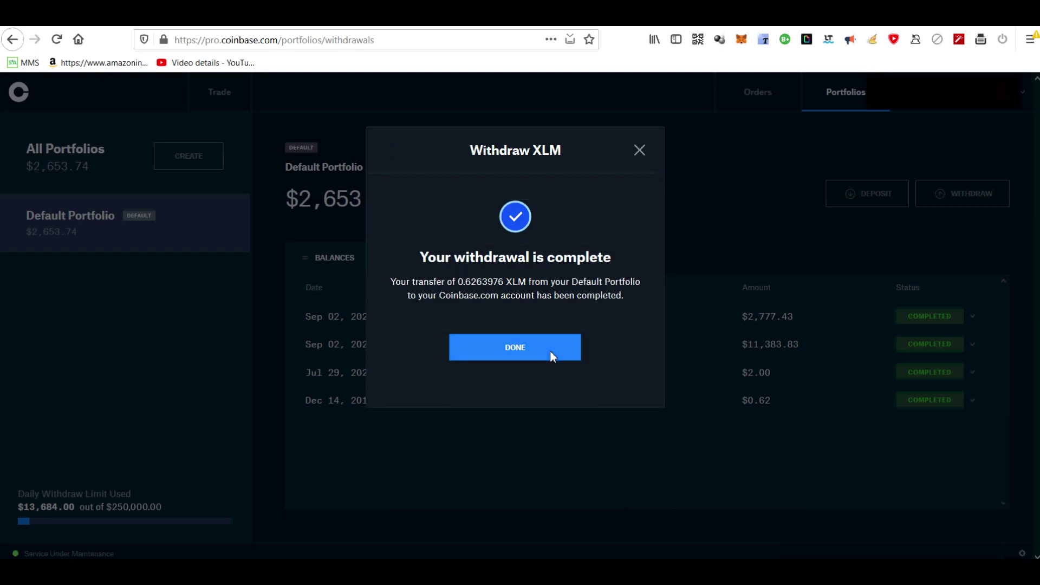